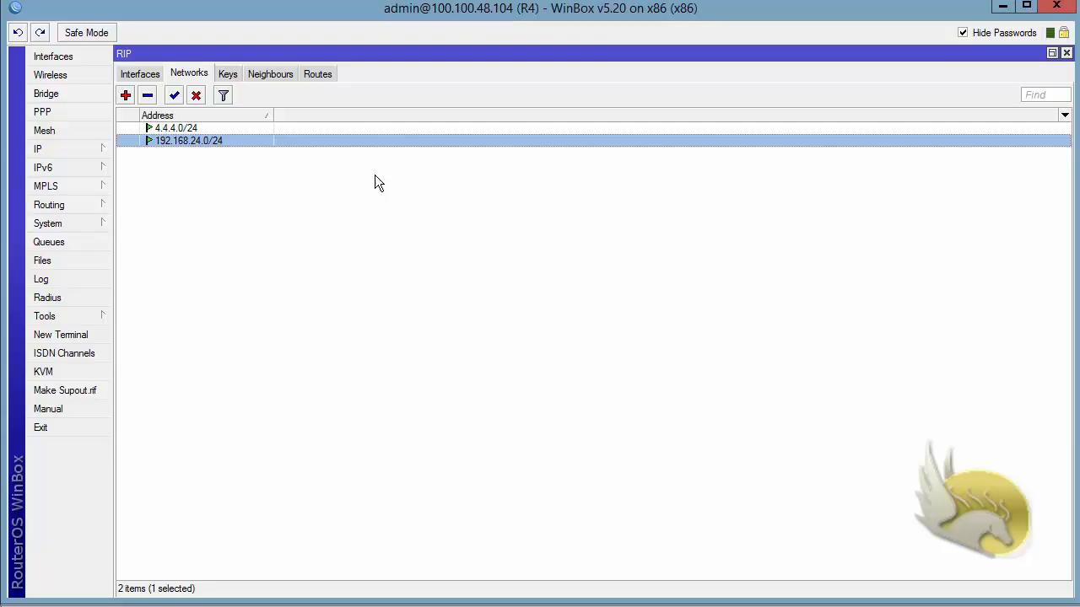
# Step: Switch R4's RIP window from the networks list to the empty Interfaces list
pyautogui.click(141, 74)
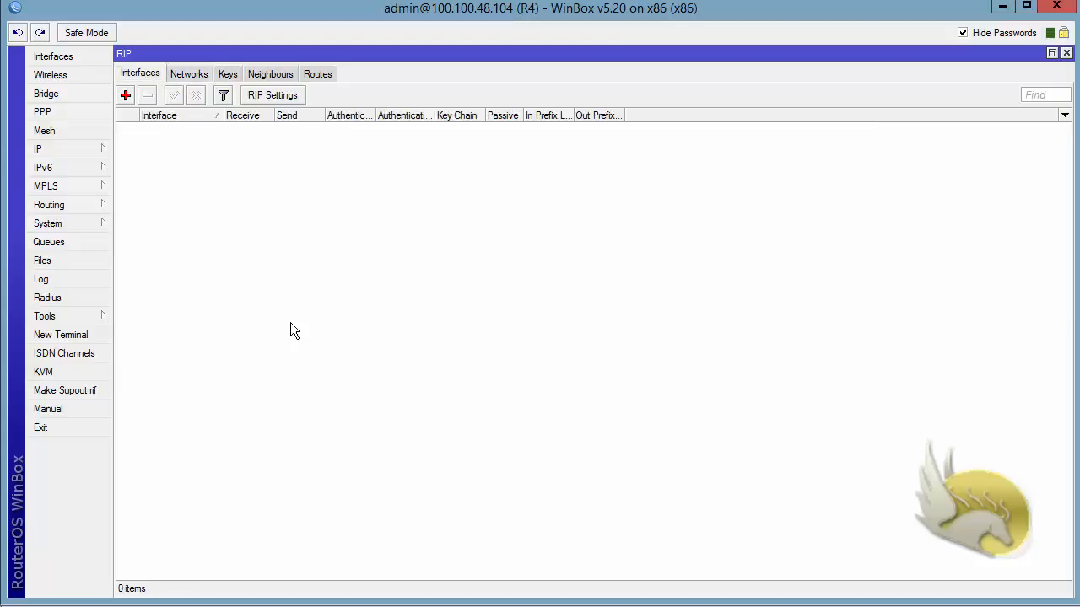
# Step: Add ether1 as R4's RIP interface with md5 authentication and an authentication key
pyautogui.click(125, 100)
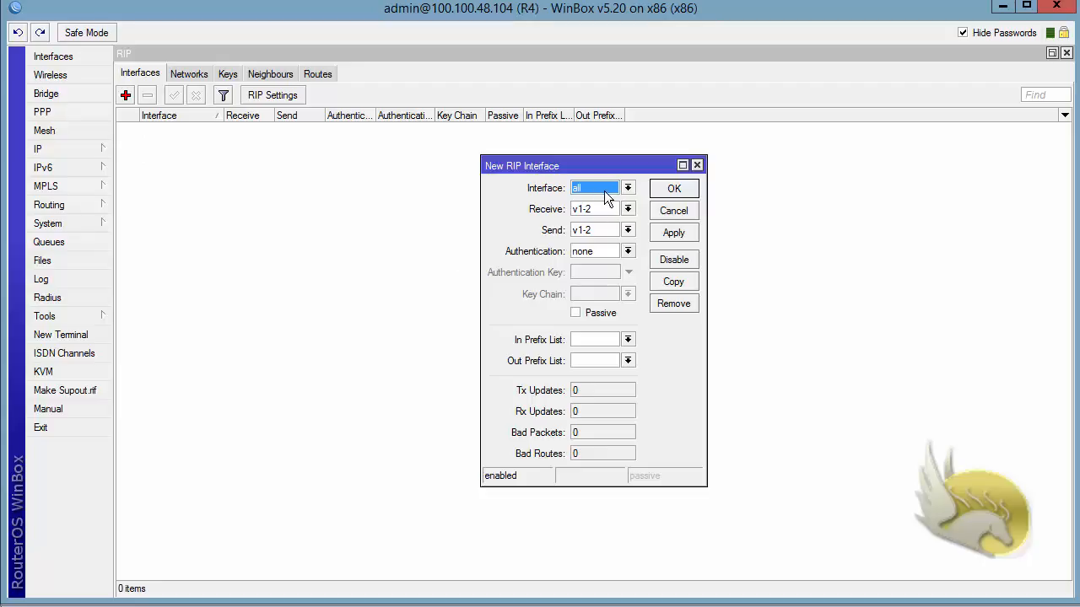
pyautogui.click(629, 188)
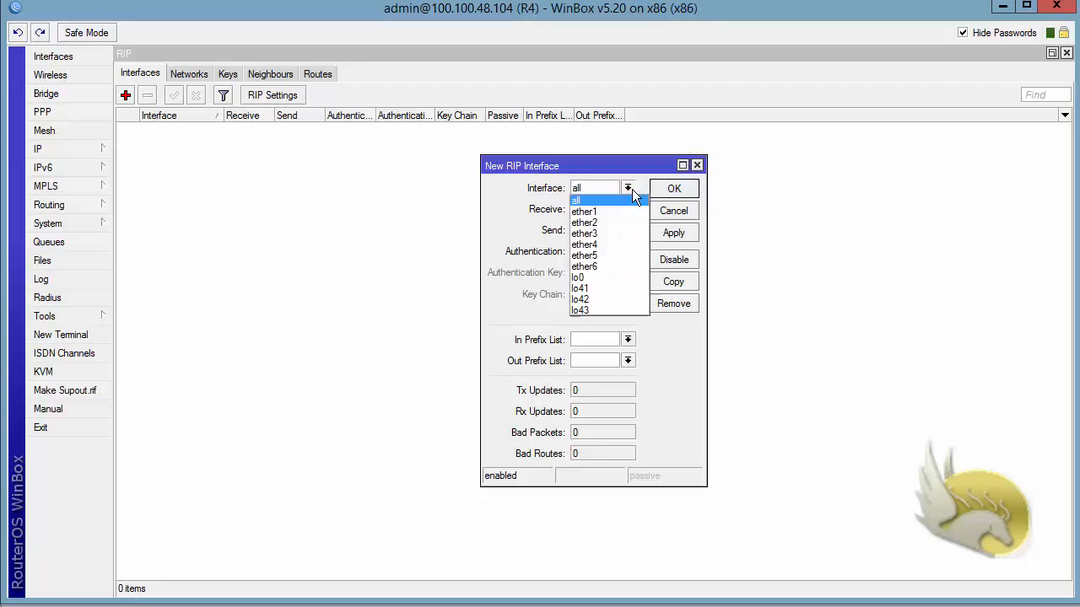
pyautogui.click(594, 210)
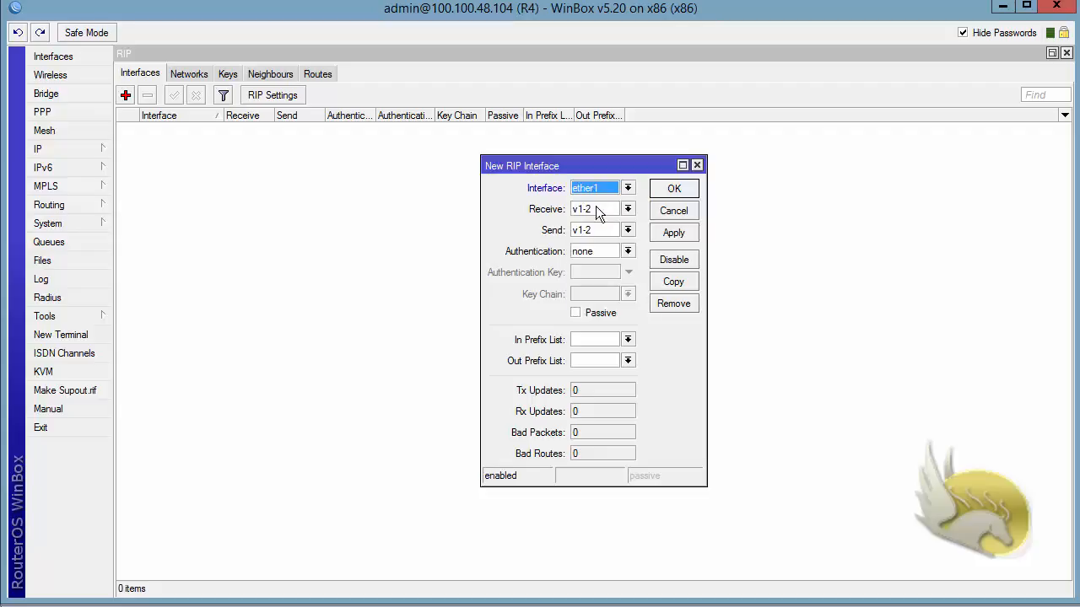
pyautogui.click(630, 250)
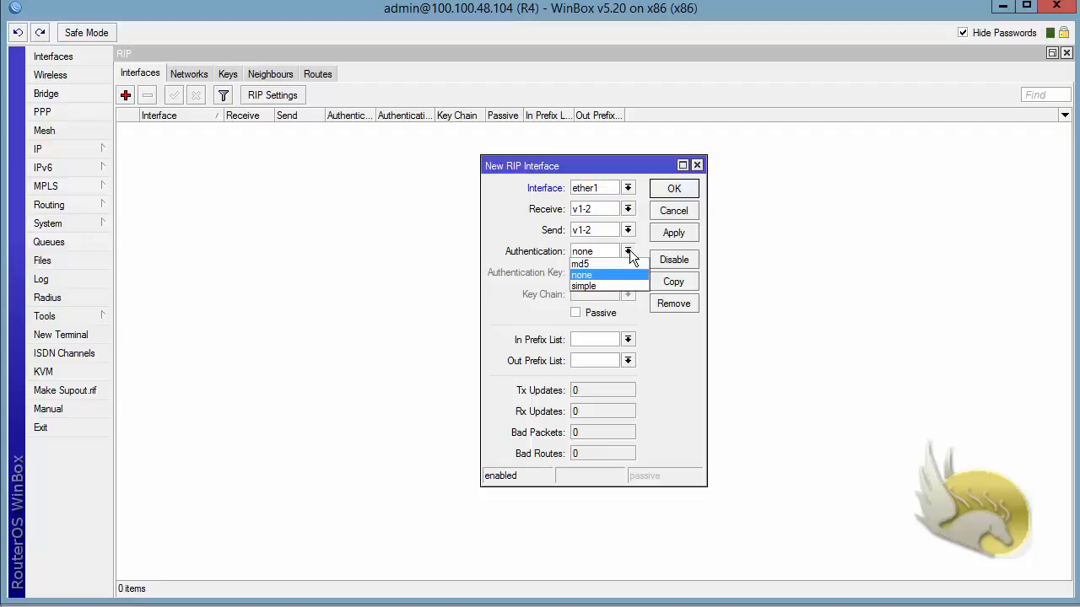
pyautogui.click(581, 263)
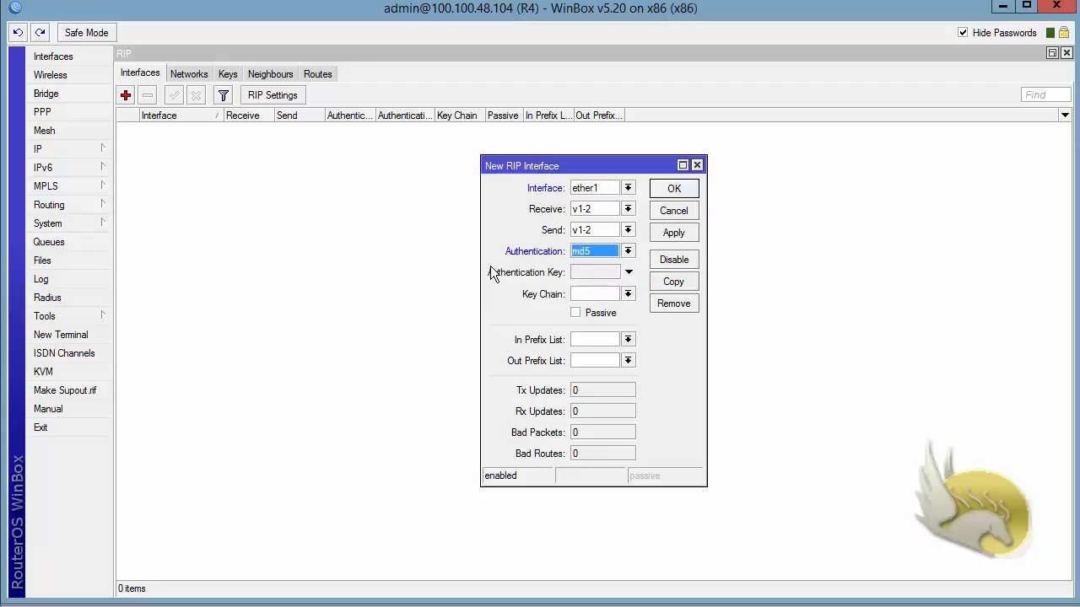
pyautogui.click(580, 275)
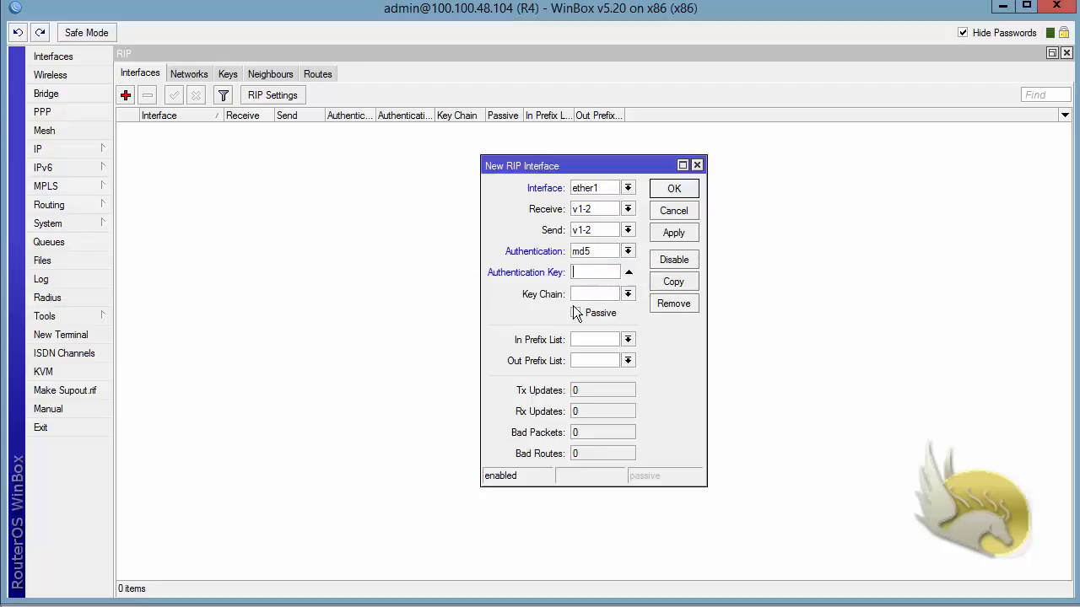
pyautogui.write('123456')
pyautogui.click(683, 189)
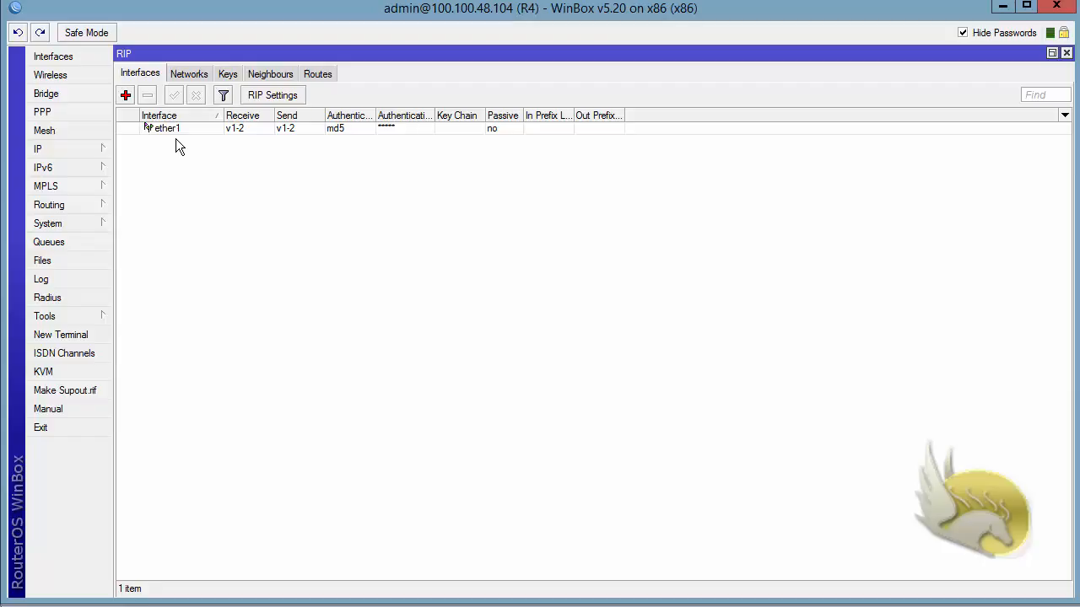
# Step: Review R4's RIP routes and select the 1.1.1.0/24 route learned from 192.168.24.102
pyautogui.click(320, 73)
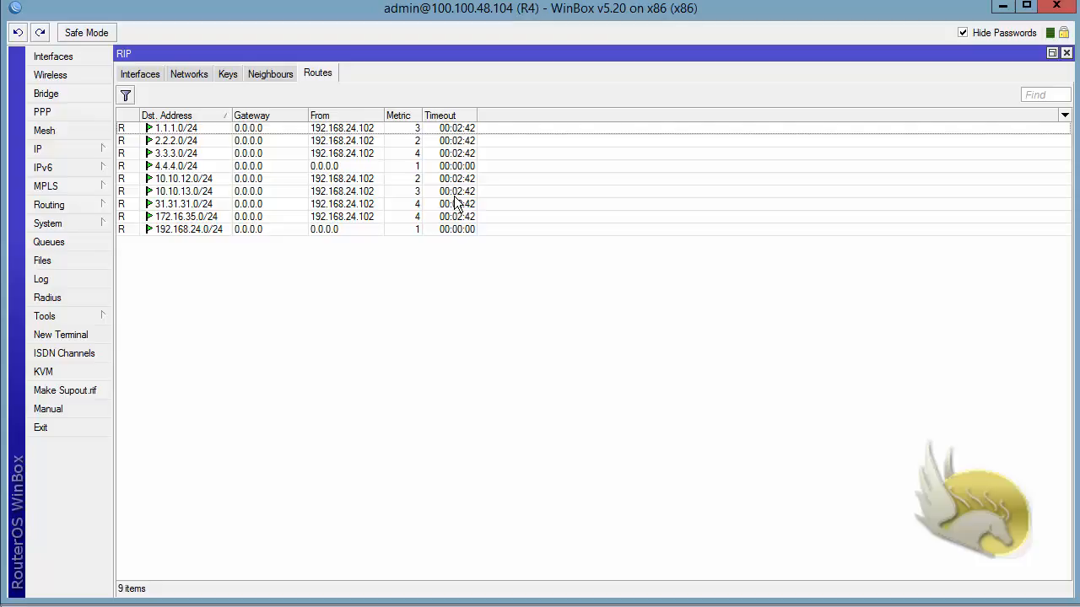
pyautogui.click(458, 130)
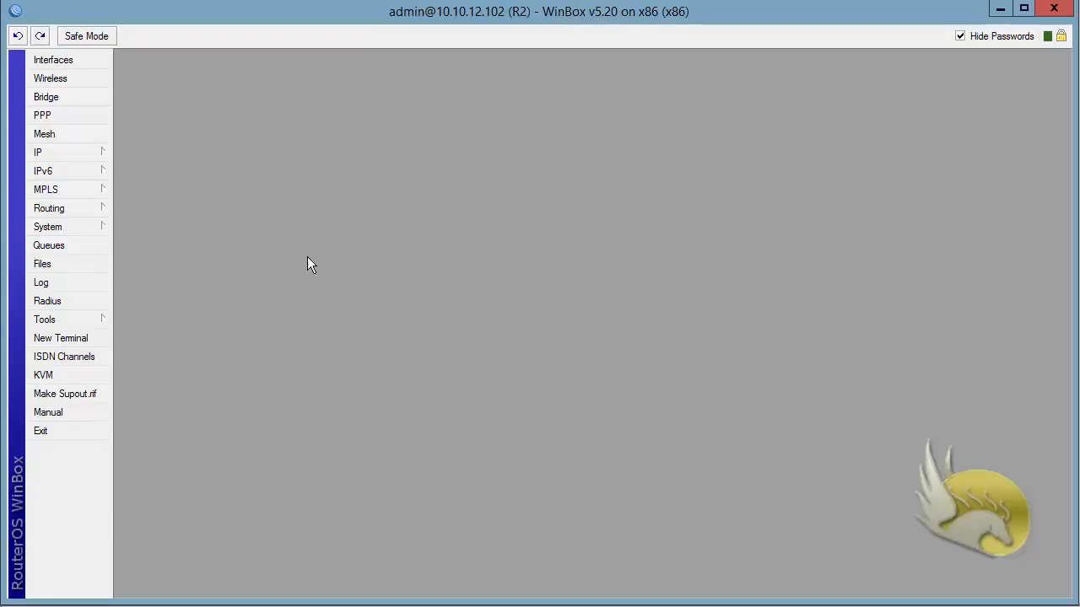
# Step: Open R2's RIP window under Routing, enlarge it, and check its networks before the Interfaces list
pyautogui.click(99, 208)
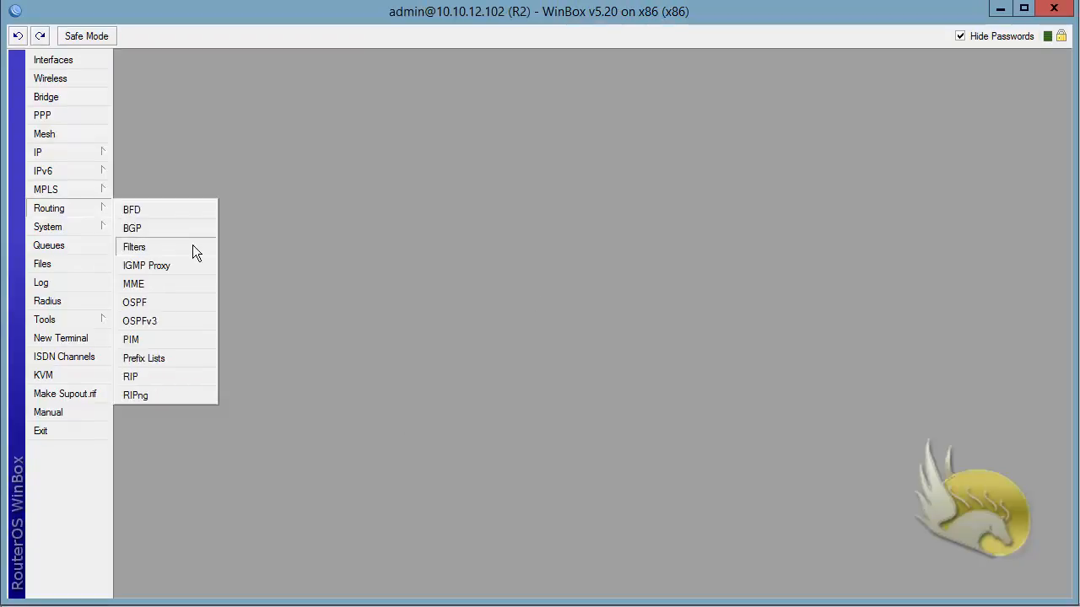
pyautogui.click(193, 376)
pyautogui.click(833, 181)
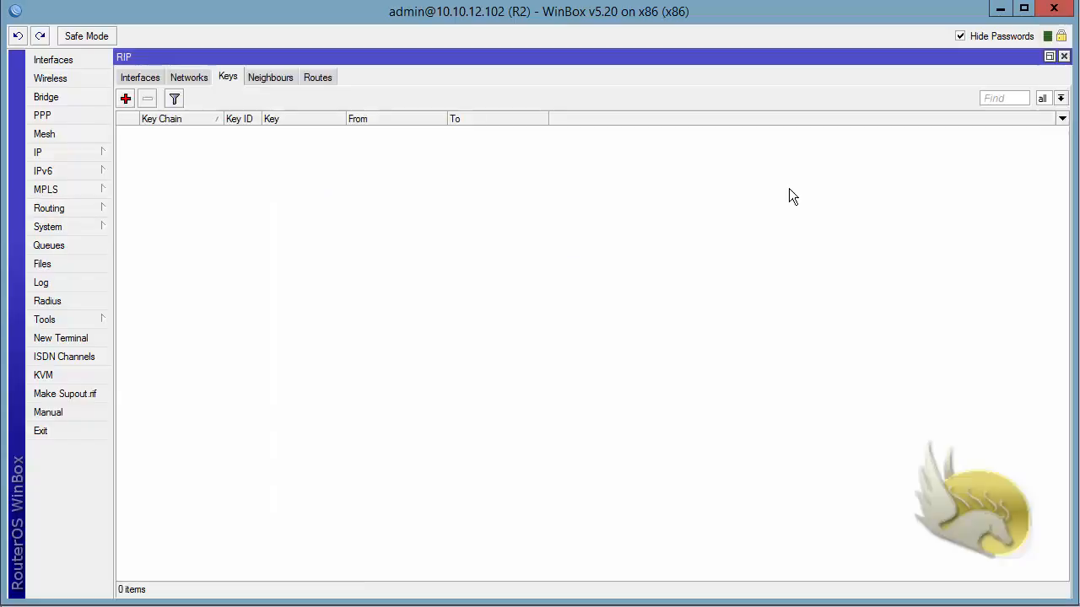
pyautogui.click(188, 76)
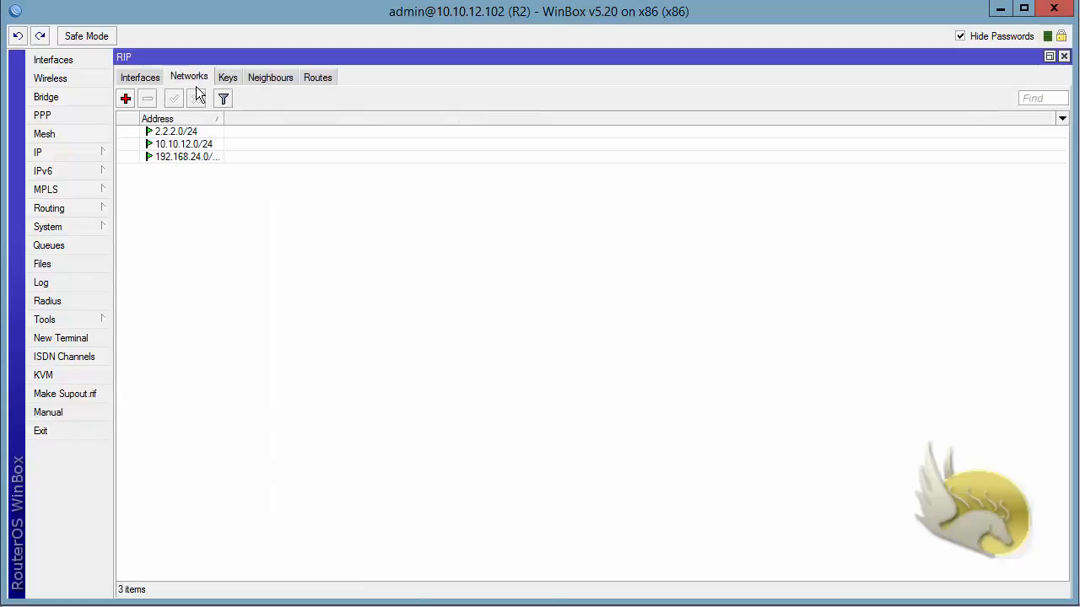
pyautogui.click(141, 78)
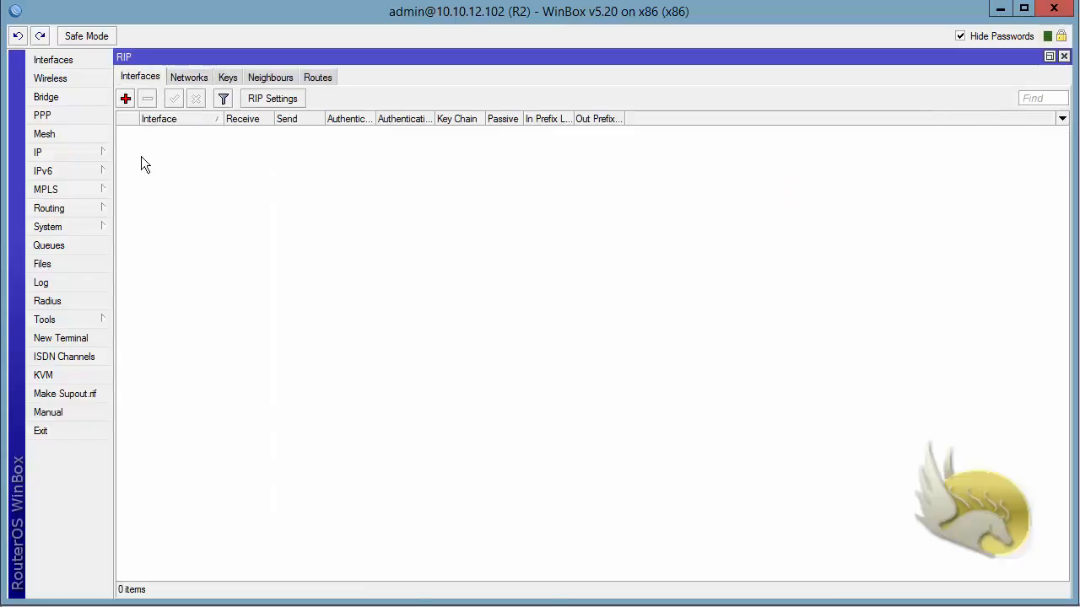
# Step: Add ether1 as R2's RIP interface with md5 authentication and the same key as R4
pyautogui.click(126, 98)
pyautogui.click(626, 191)
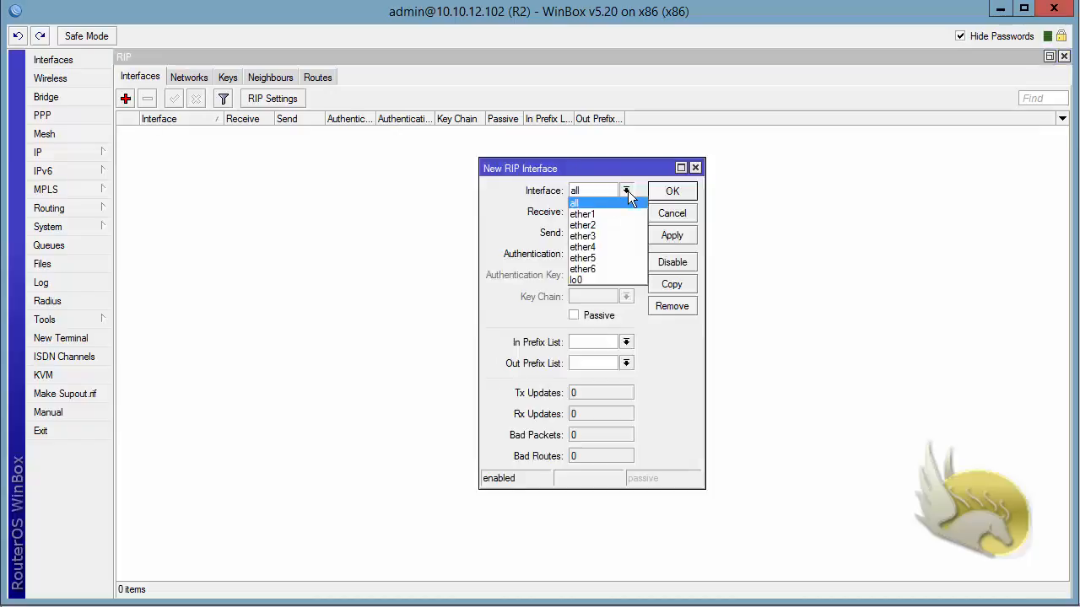
pyautogui.click(614, 214)
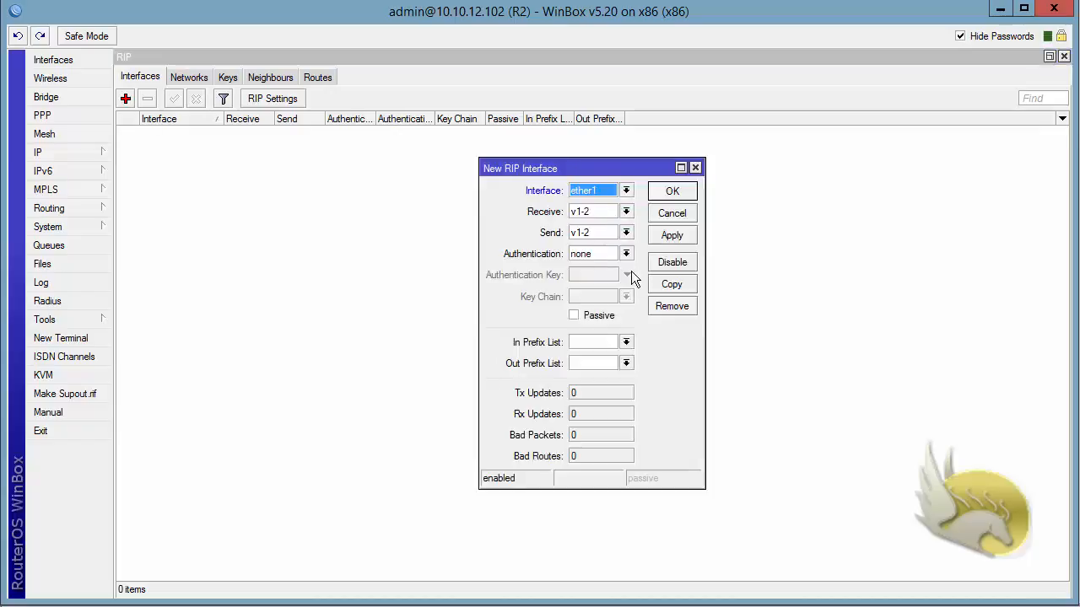
pyautogui.click(626, 255)
pyautogui.click(621, 267)
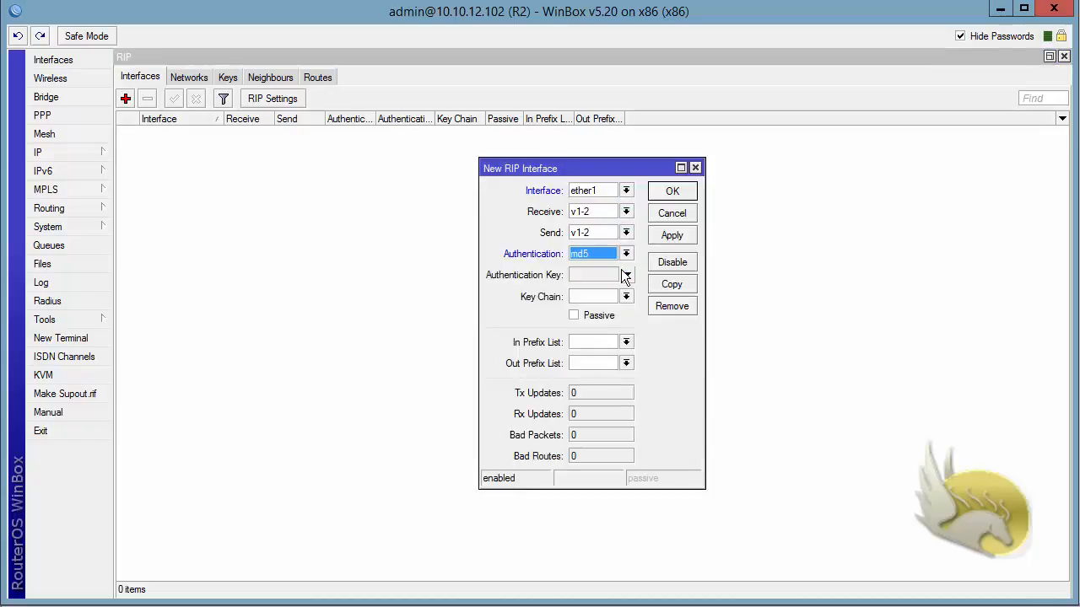
pyautogui.click(596, 277)
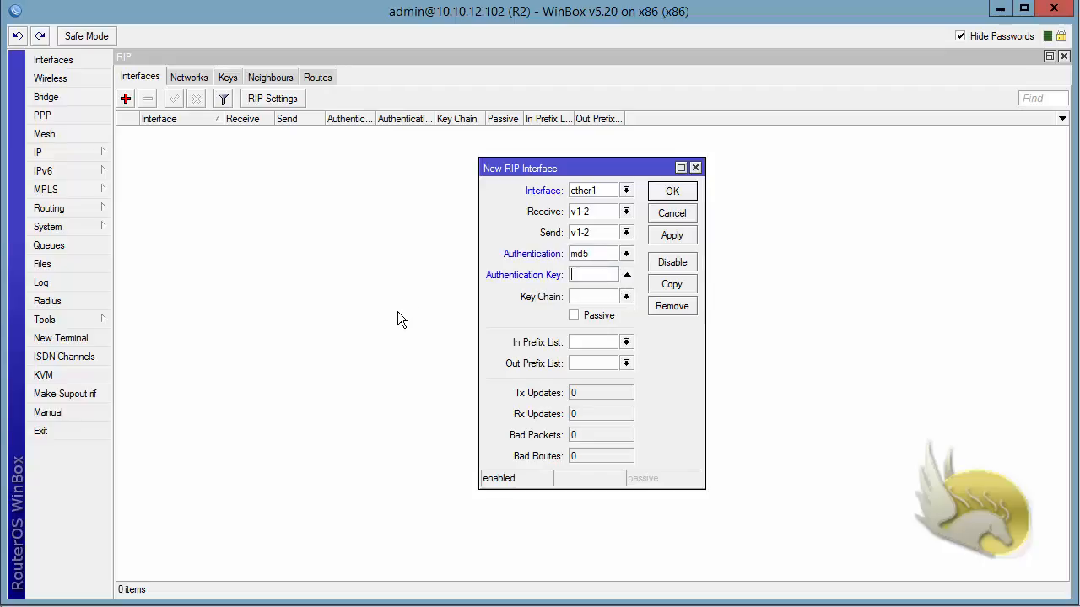
pyautogui.write('123456')
pyautogui.click(670, 194)
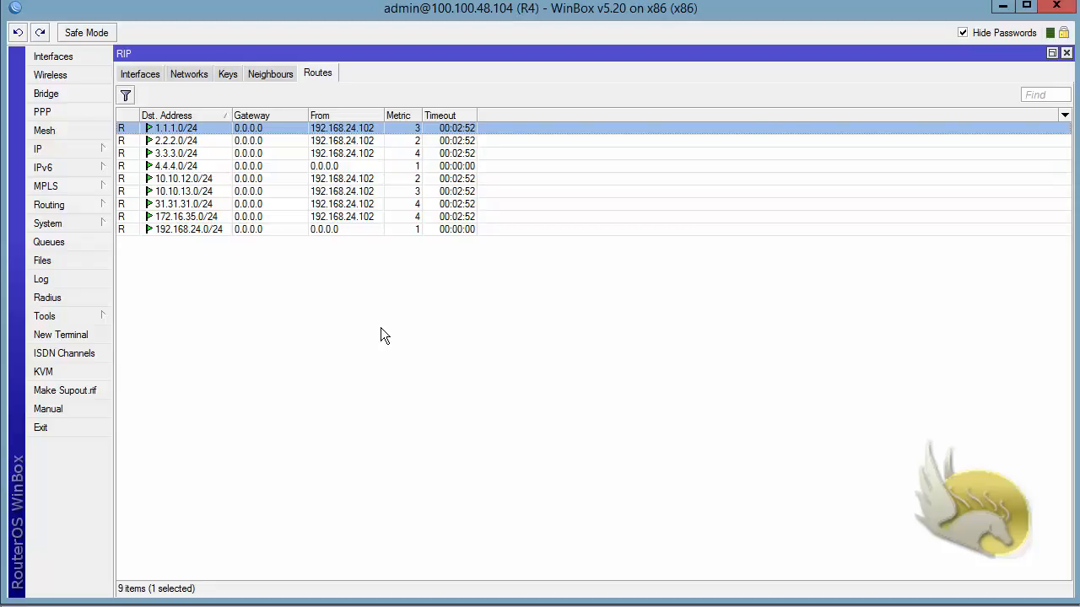
# Step: Return to R4's RIP Interfaces tab listing ether1 with md5 authentication
pyautogui.click(144, 77)
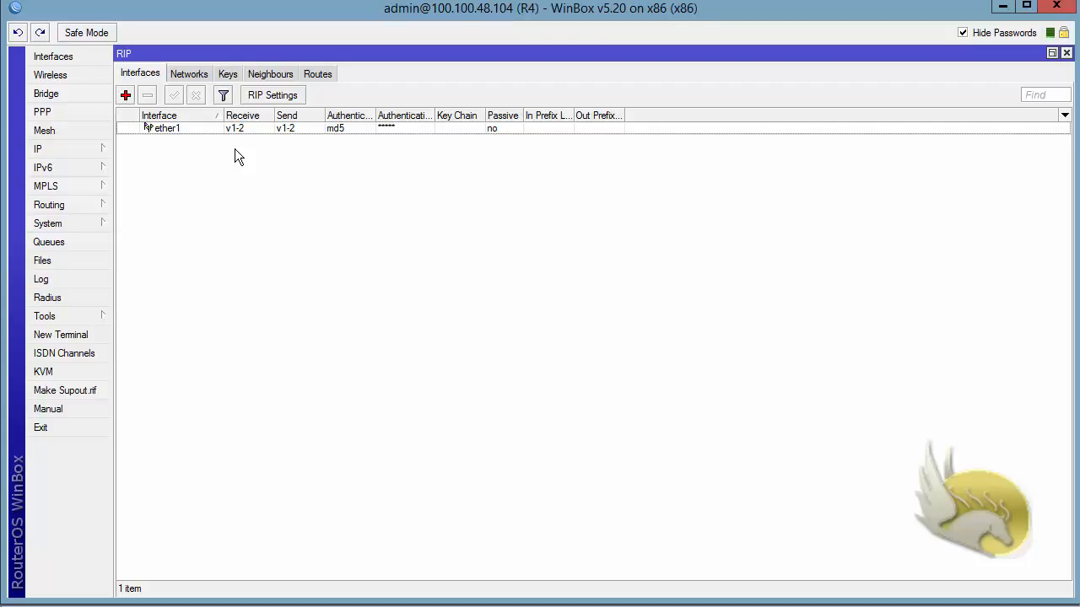
# Step: Set R4's ether1 RIP interface to Passive and apply the change
pyautogui.doubleClick(179, 131)
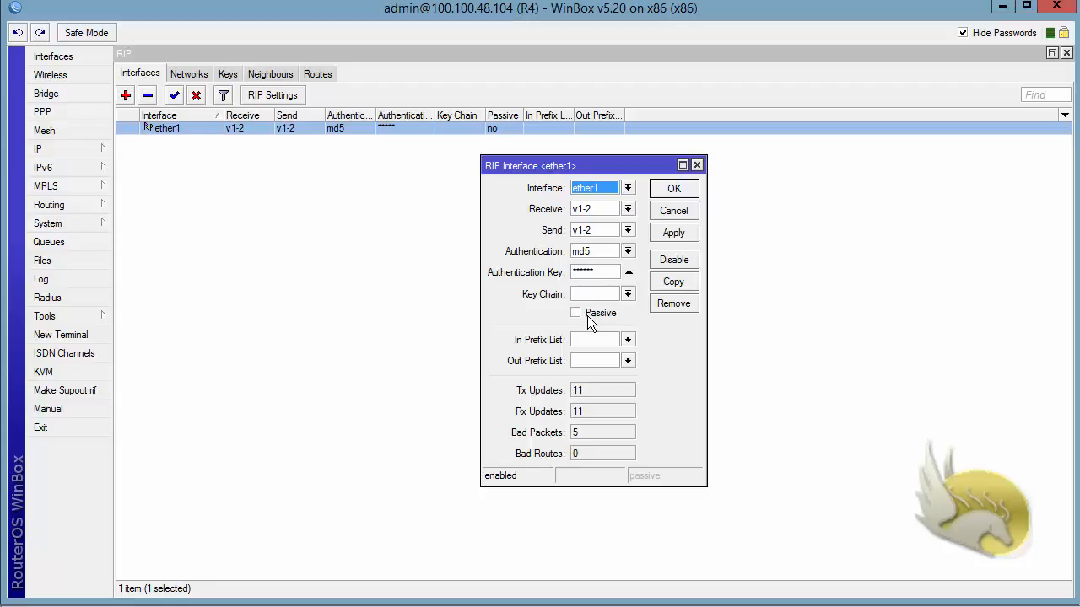
pyautogui.click(575, 313)
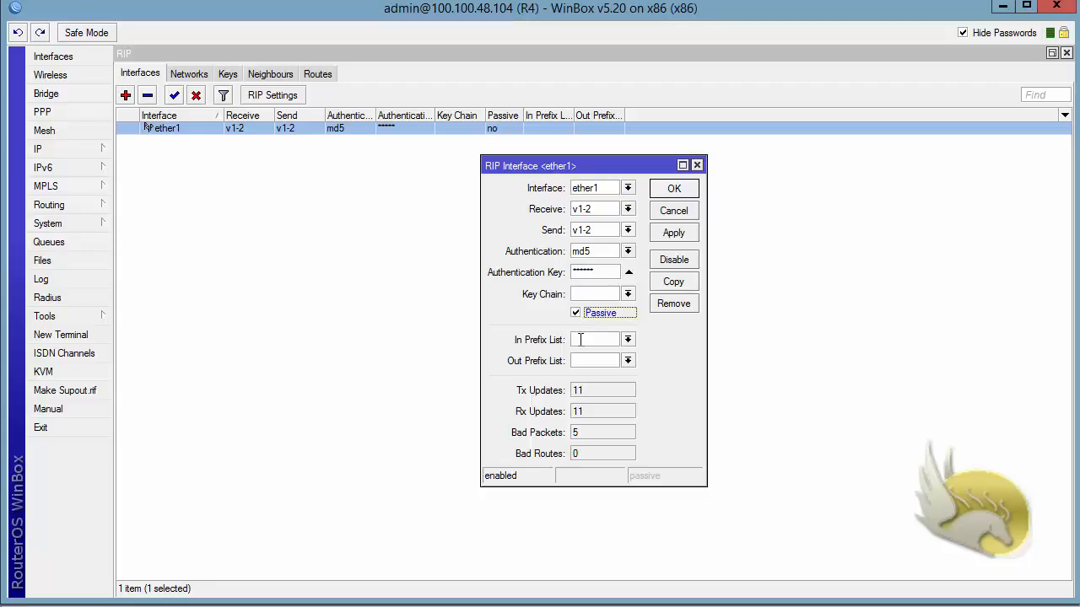
pyautogui.click(662, 237)
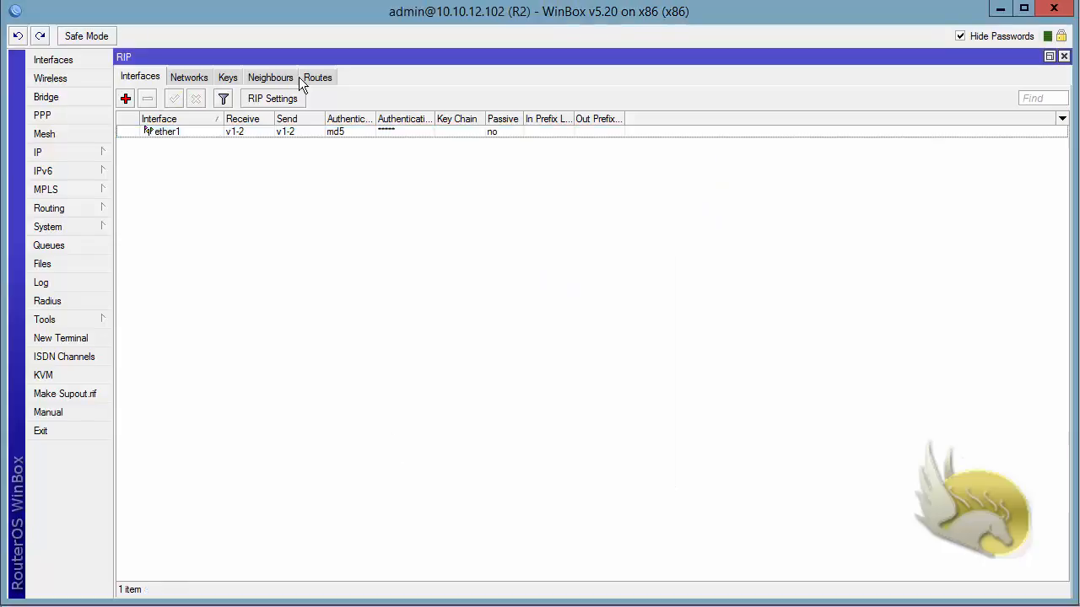
# Step: Check R2's RIP routes and select 4.4.4.0/24 learned from R4
pyautogui.click(318, 76)
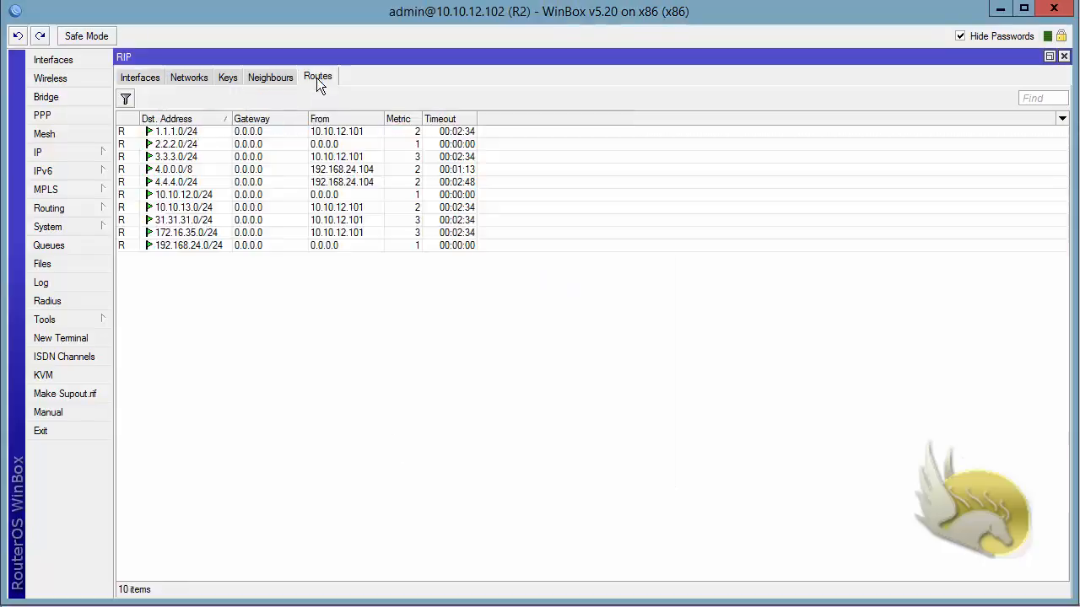
pyautogui.click(194, 182)
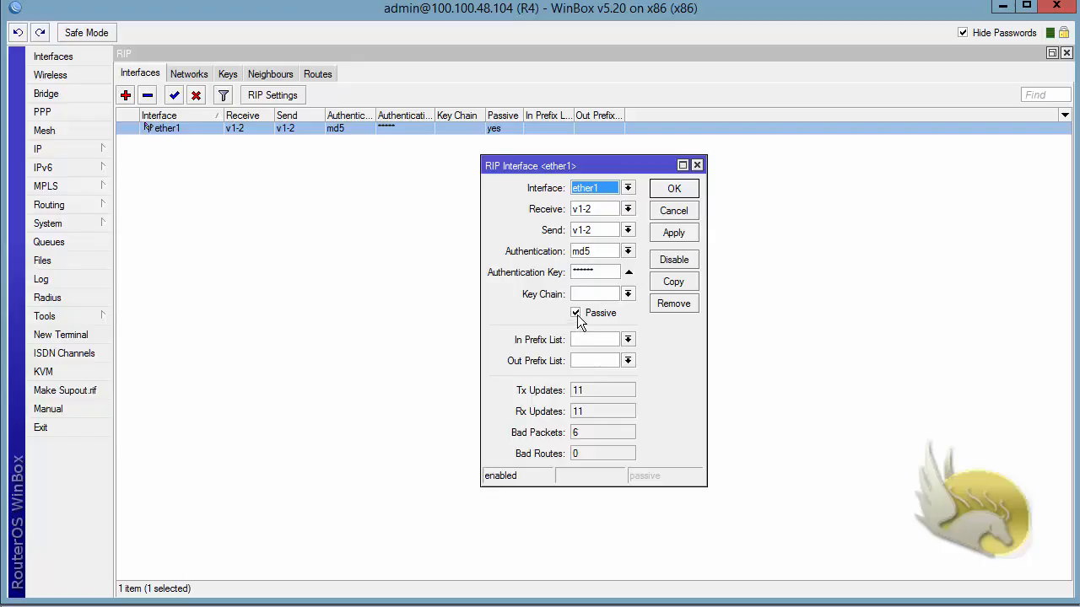
# Step: Turn Passive off on R4's ether1 RIP interface, save, and reopen it to check Tx/Rx updates
pyautogui.click(577, 314)
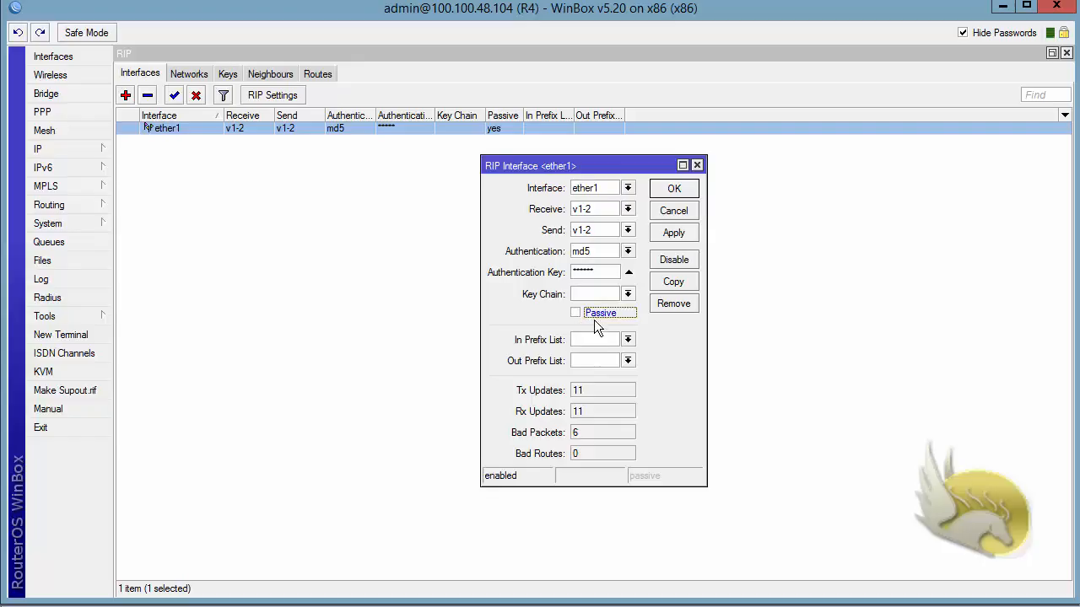
pyautogui.click(659, 189)
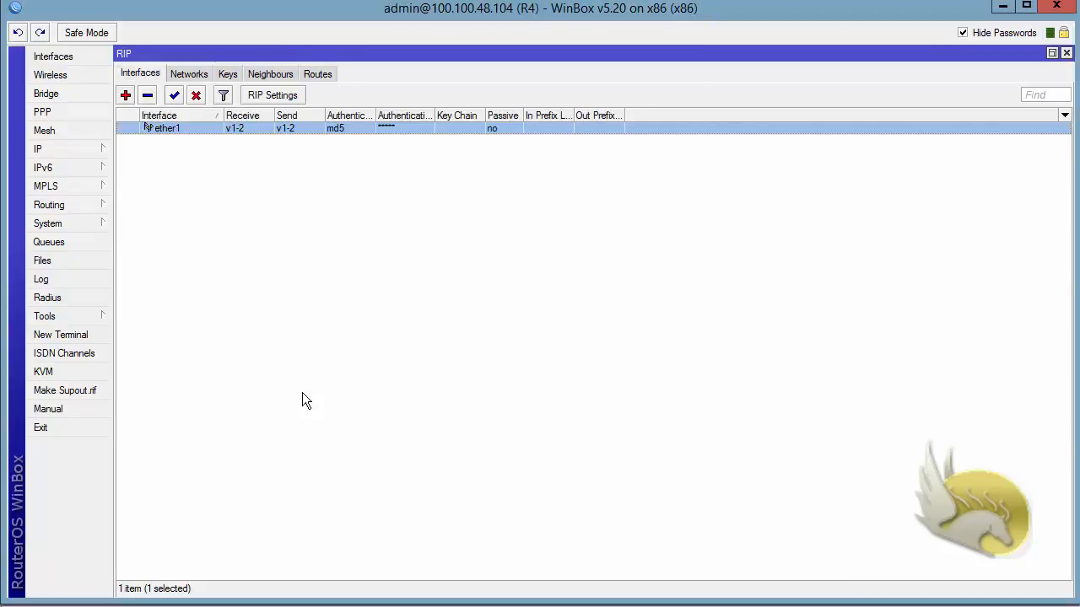
pyautogui.doubleClick(192, 129)
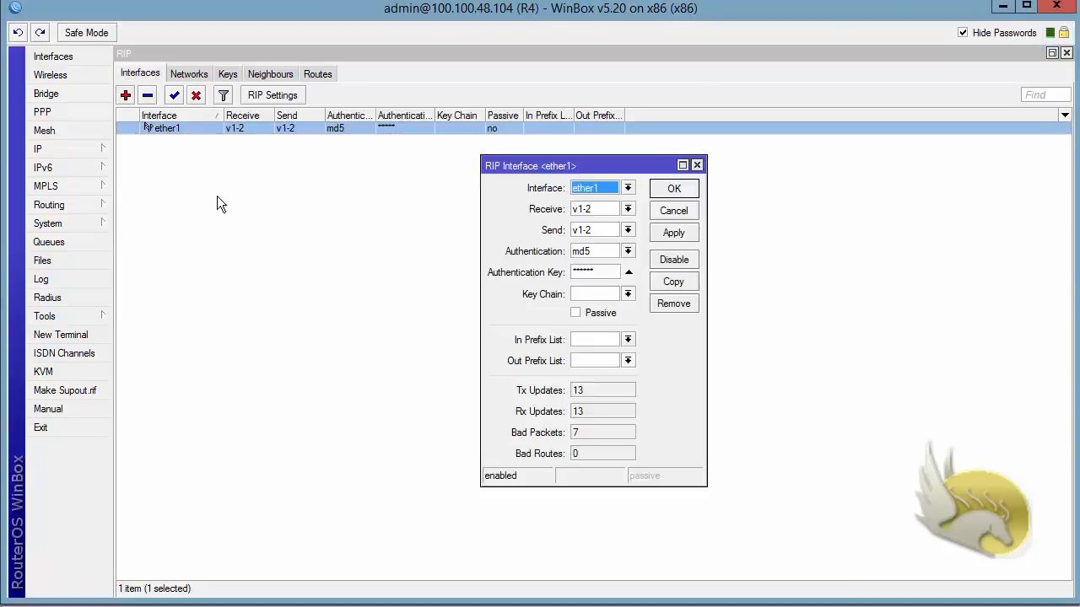